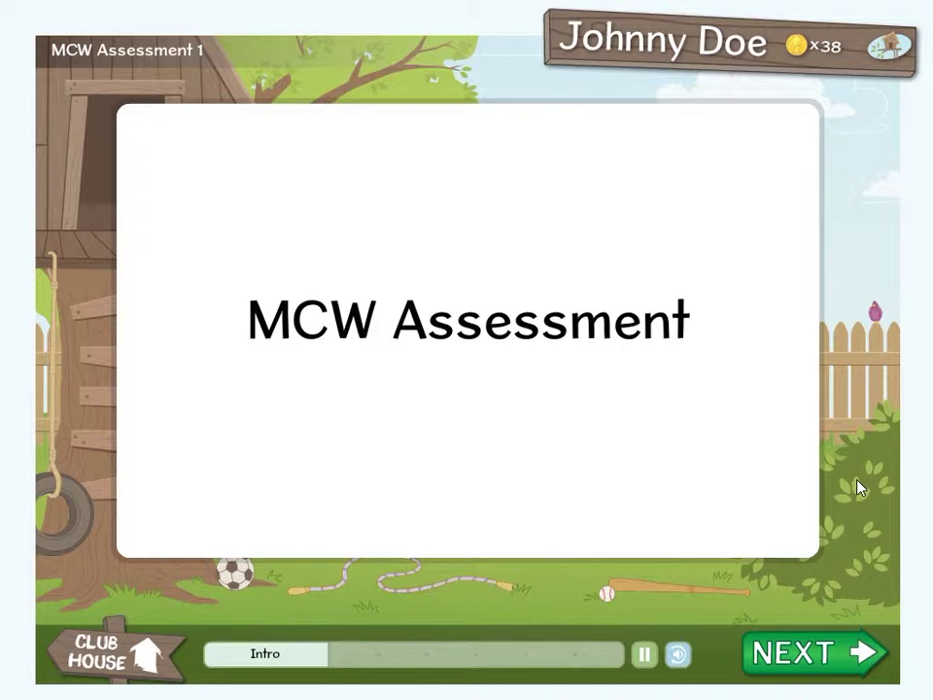
Move past the intro and answer the word items the, a, is/in/if, to, it, and, that.
click(841, 660)
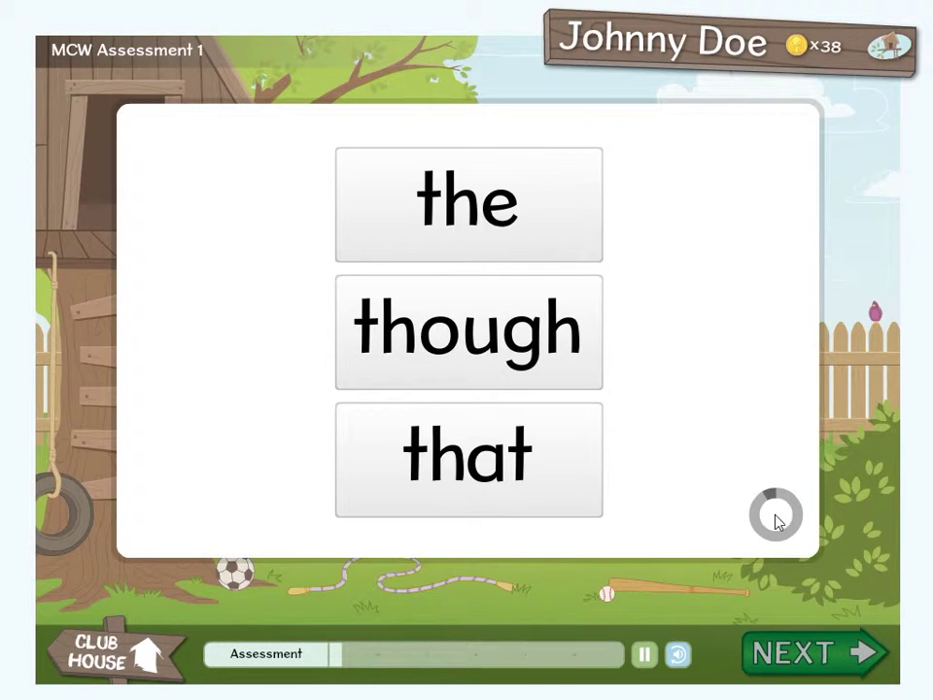
click(568, 214)
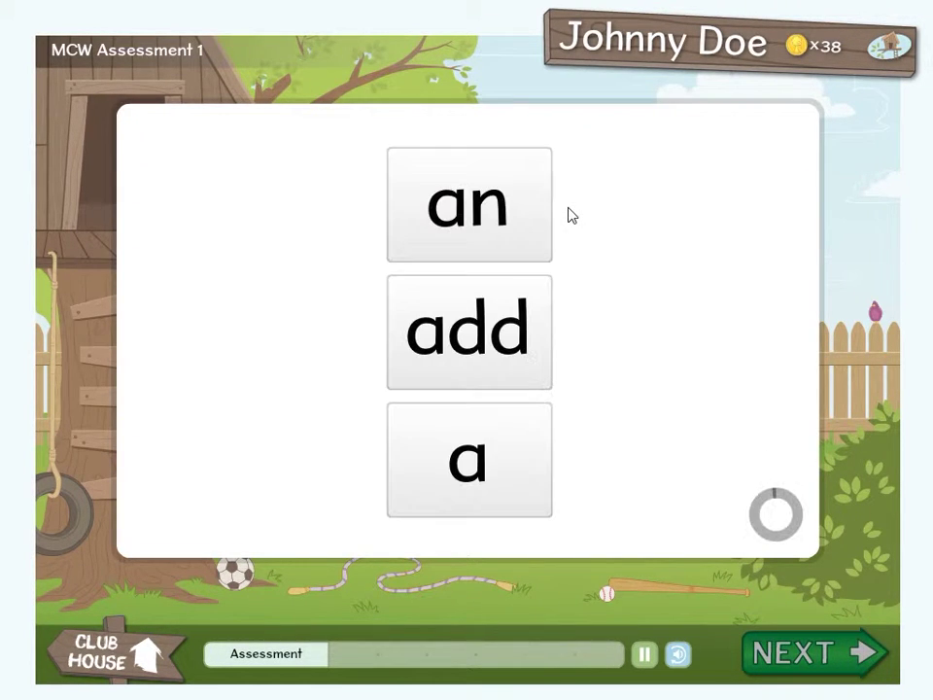
click(545, 458)
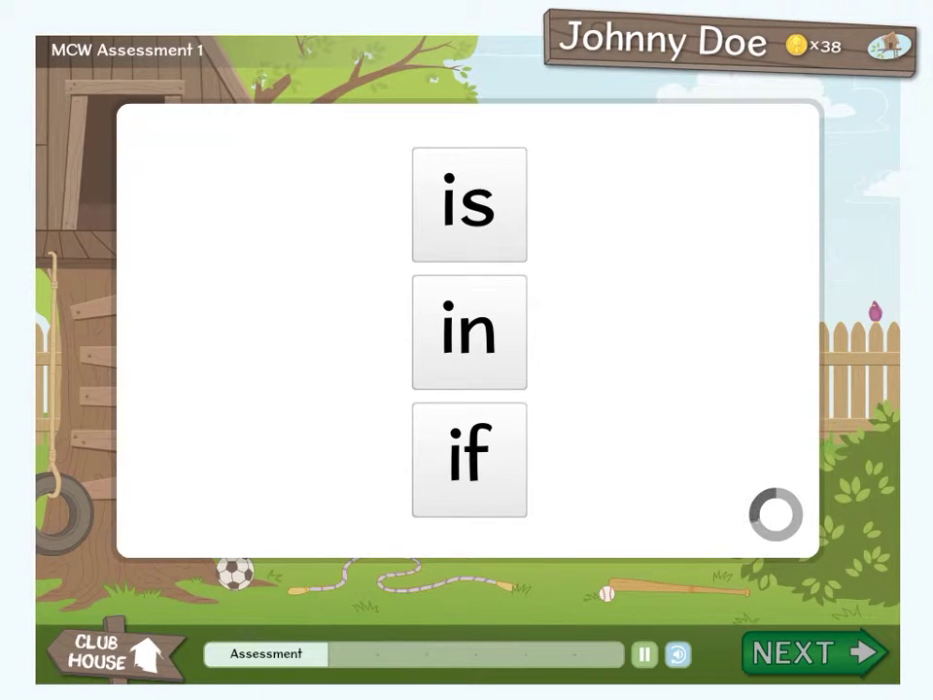
click(510, 225)
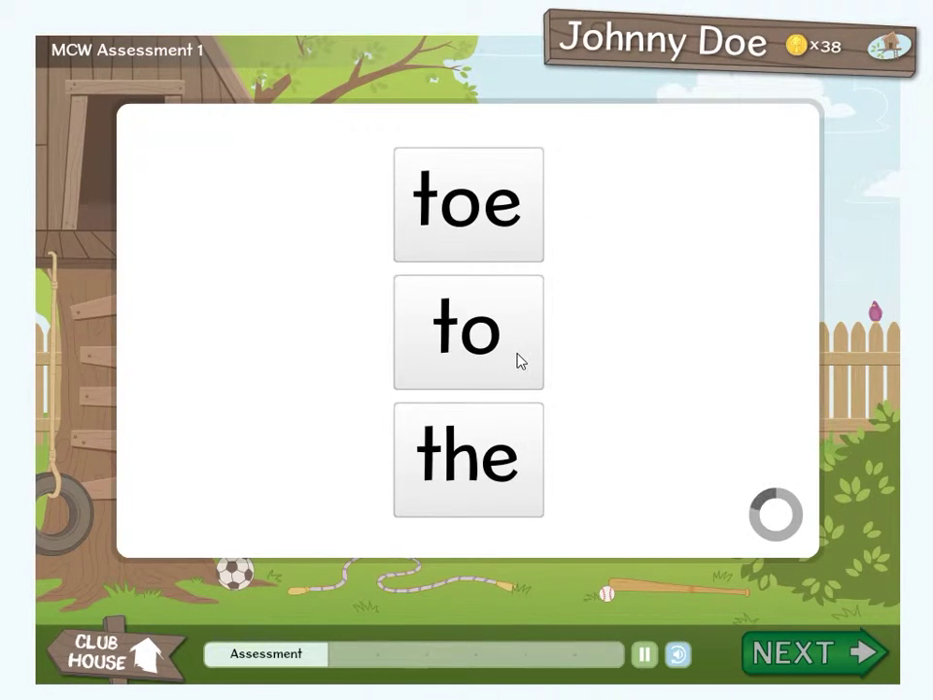
click(520, 360)
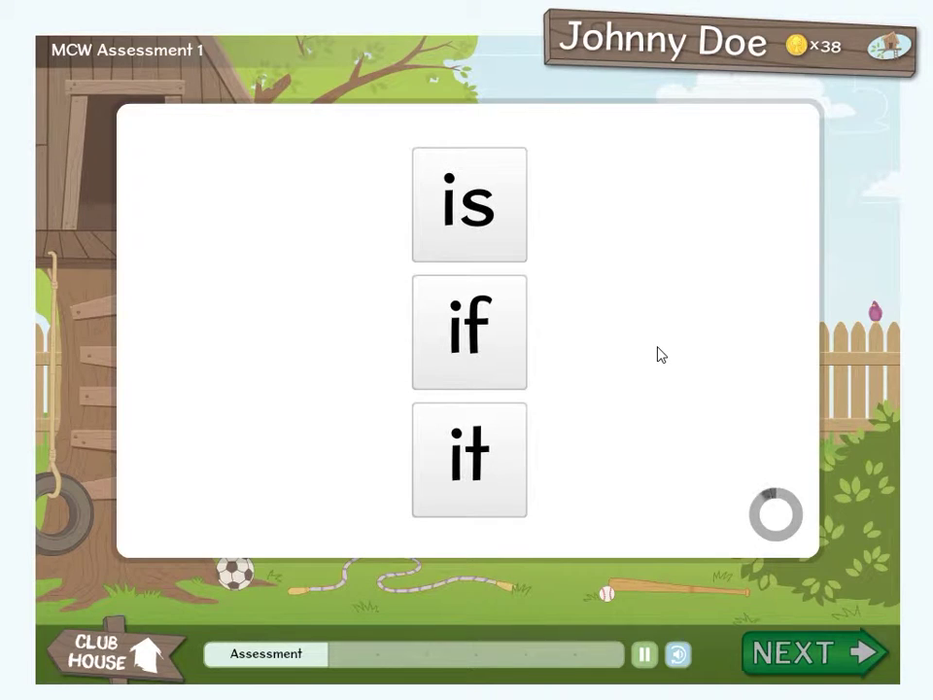
click(514, 457)
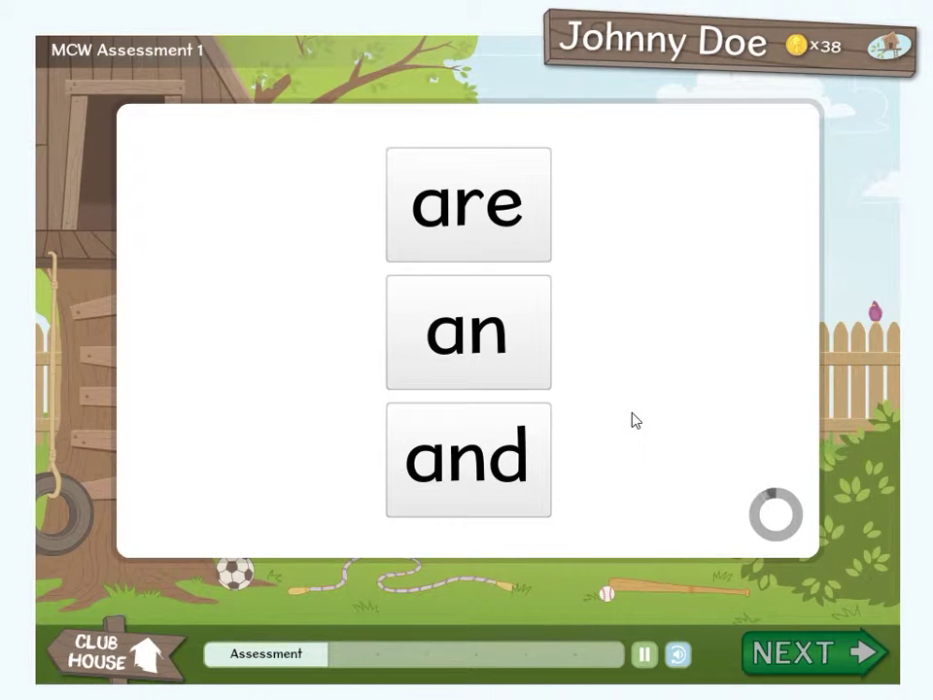
click(533, 492)
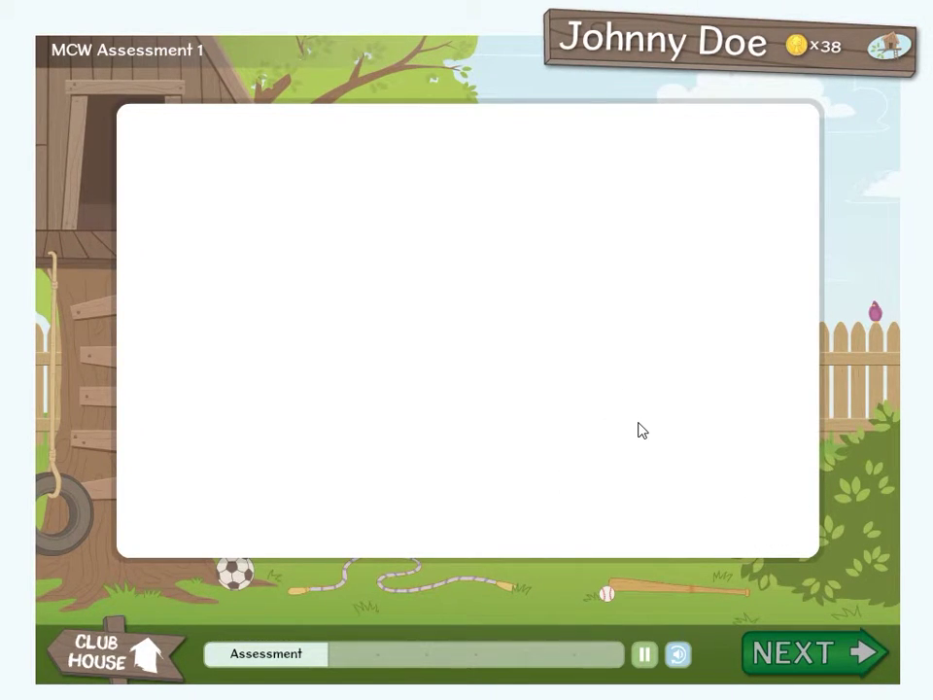
click(547, 239)
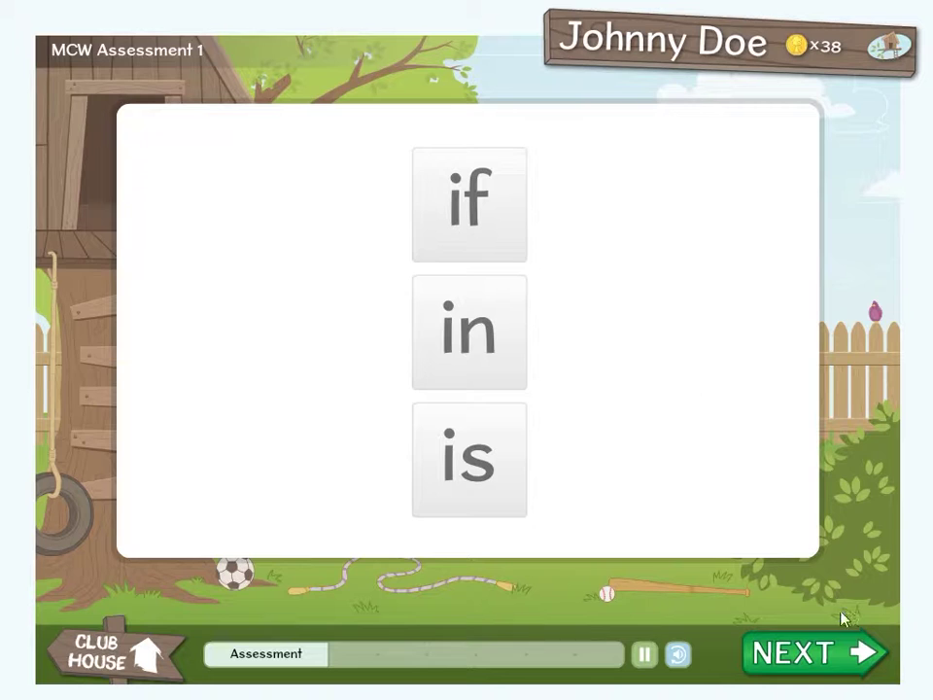
Continue to the next items and choose you, of, I, for, they, on, with.
click(837, 663)
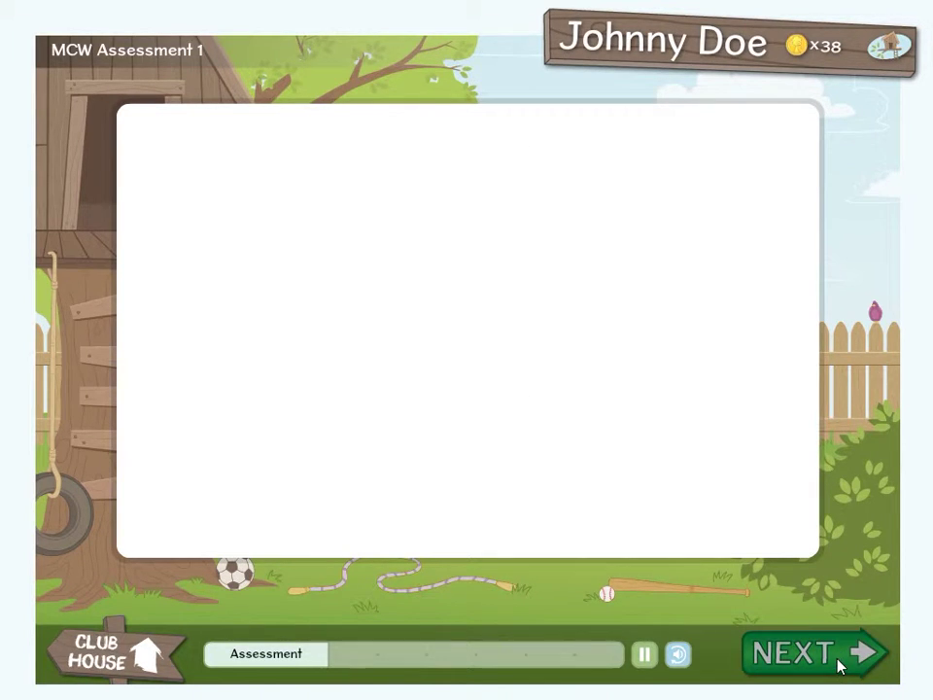
click(520, 377)
click(521, 485)
click(516, 475)
click(537, 455)
click(561, 254)
click(535, 380)
click(558, 370)
Choose are, was, he, as, his, on, ate and of to finish the assessment.
click(543, 260)
click(553, 235)
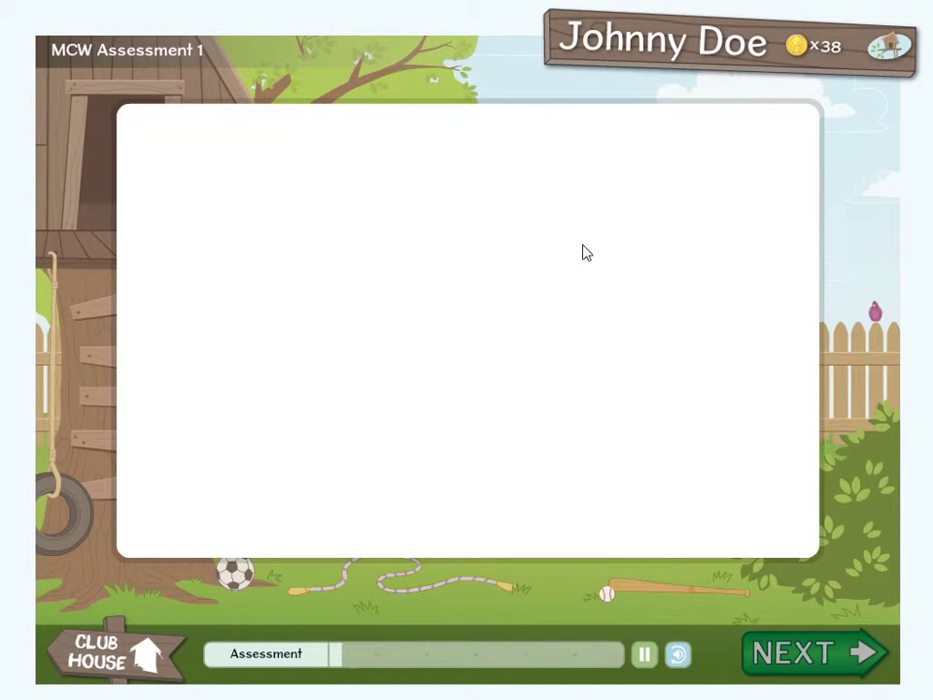
click(556, 464)
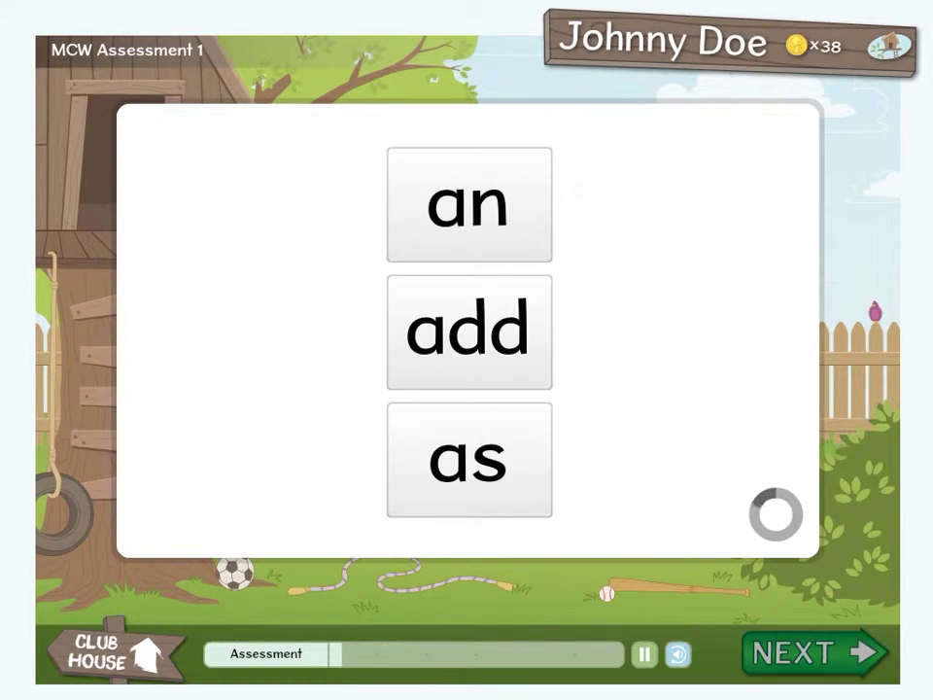
click(538, 446)
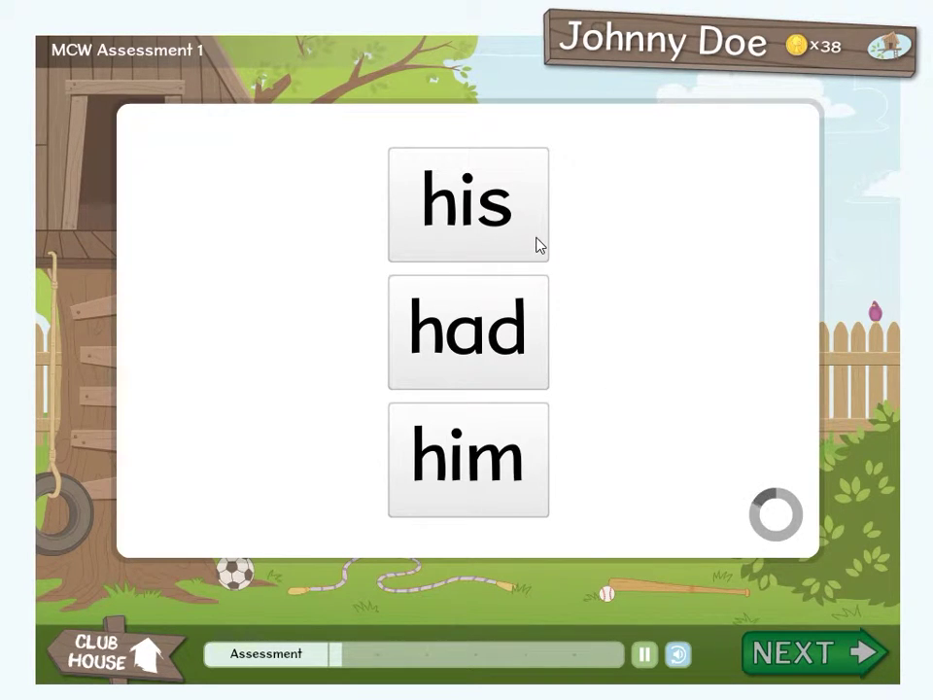
click(536, 243)
click(536, 243)
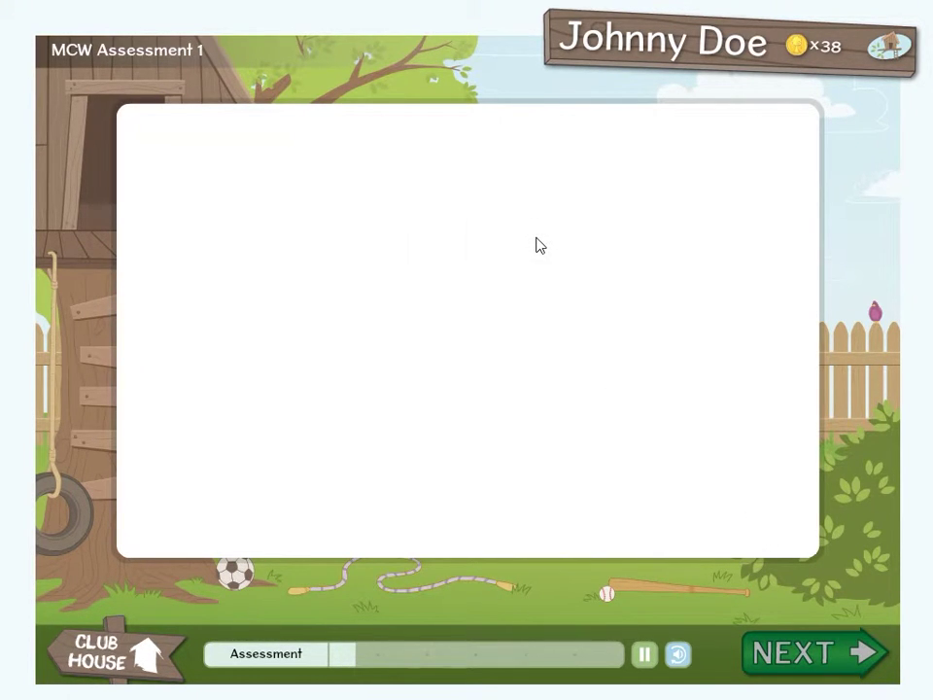
click(537, 243)
click(541, 244)
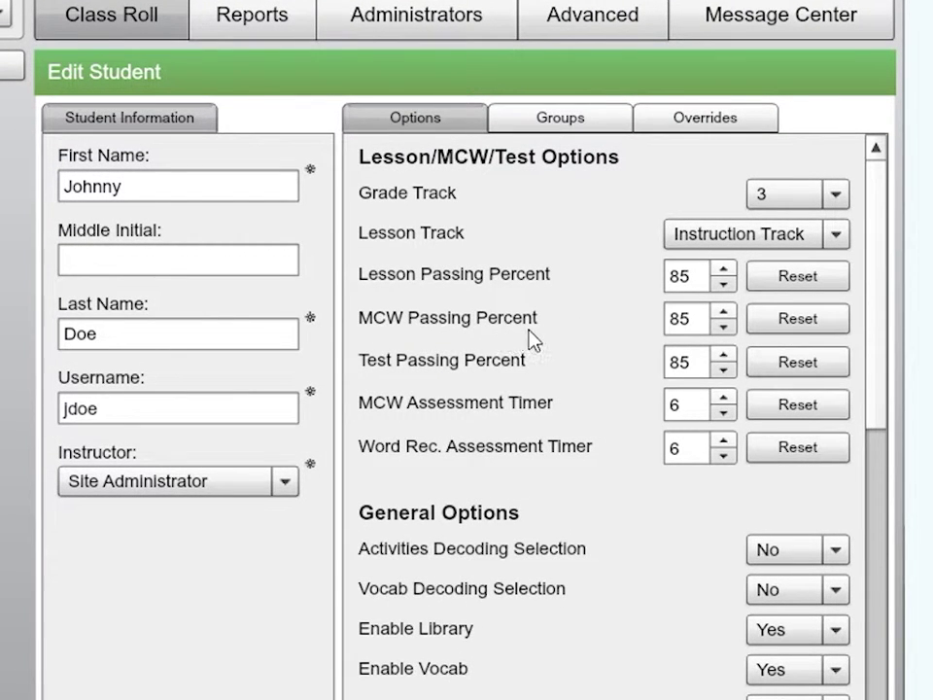
click(723, 313)
click(724, 312)
click(724, 313)
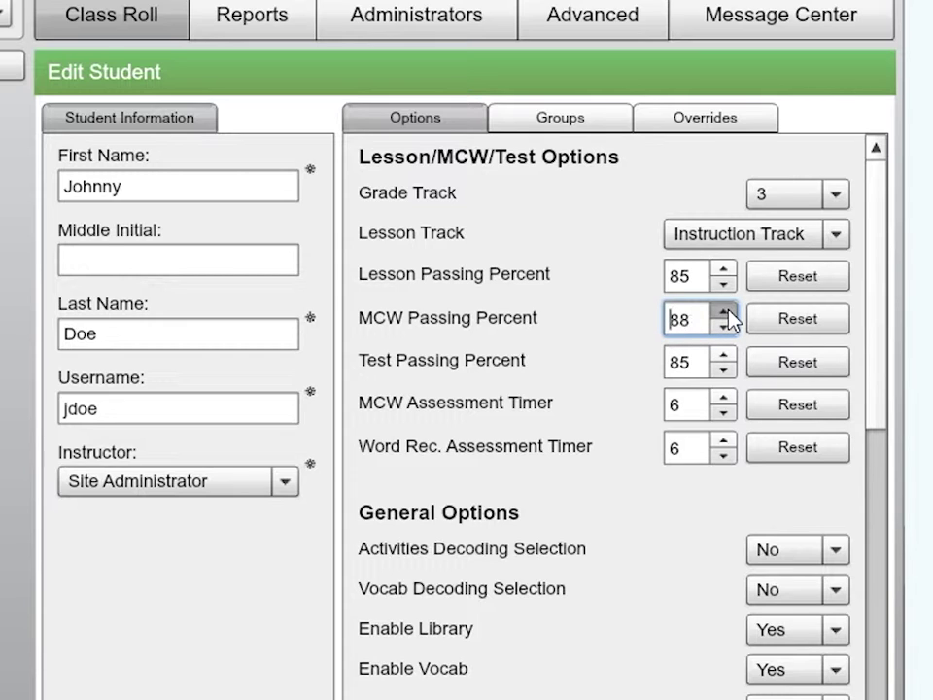
click(724, 313)
click(724, 313)
click(724, 327)
click(724, 328)
click(723, 327)
click(724, 328)
click(724, 328)
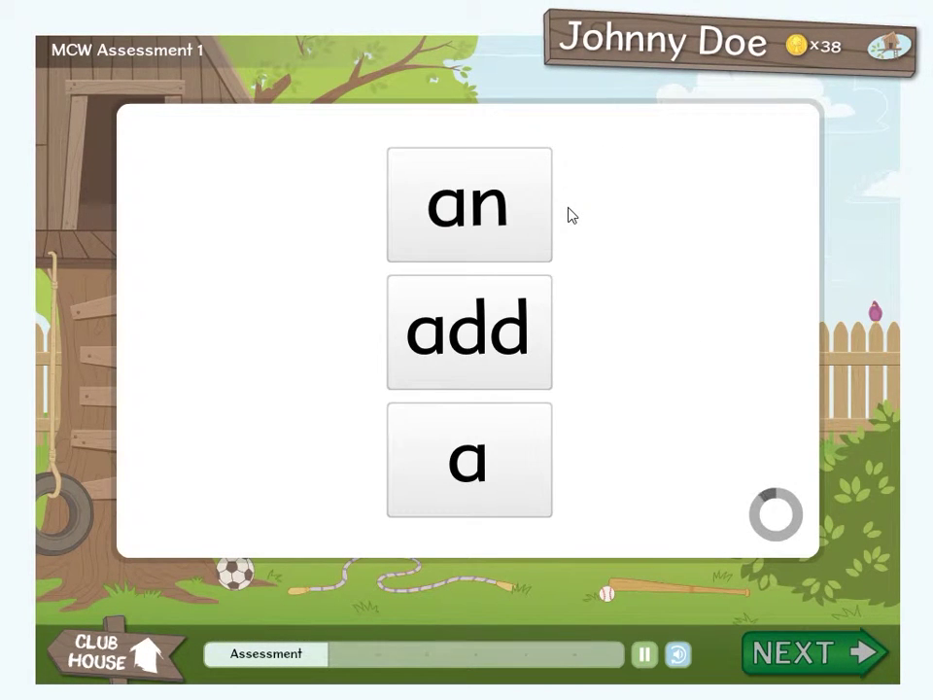
Answer the MCW items with a, is, to, it, and, that.
click(539, 468)
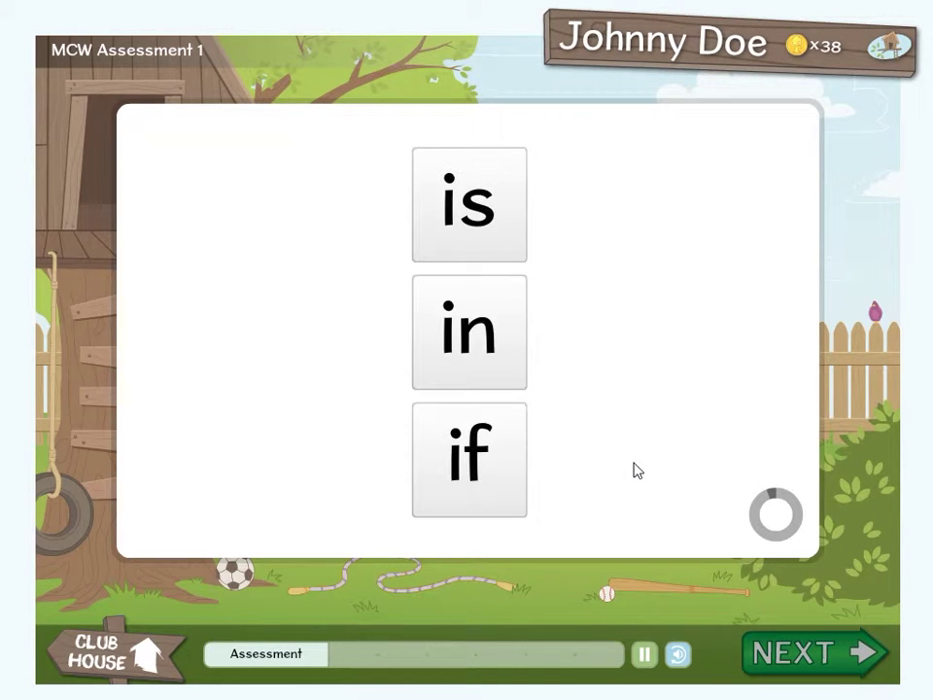
click(512, 226)
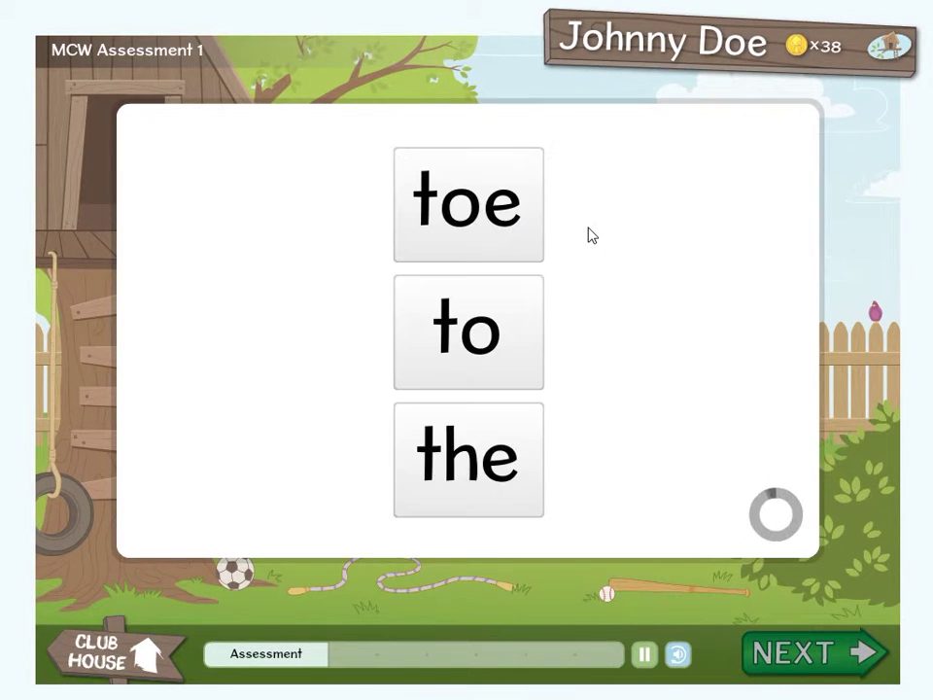
click(518, 359)
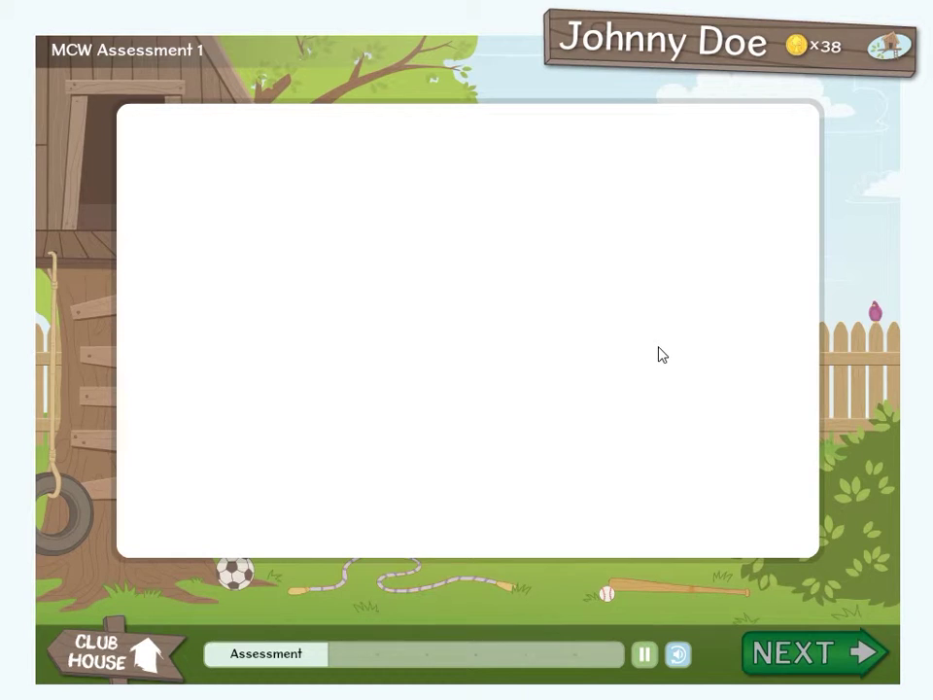
click(516, 460)
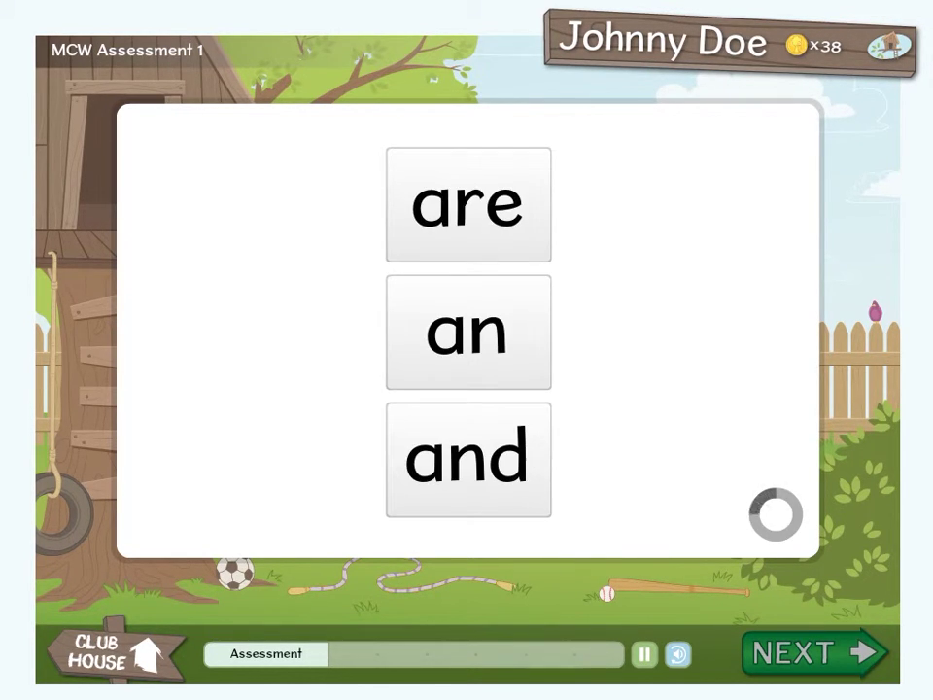
click(533, 491)
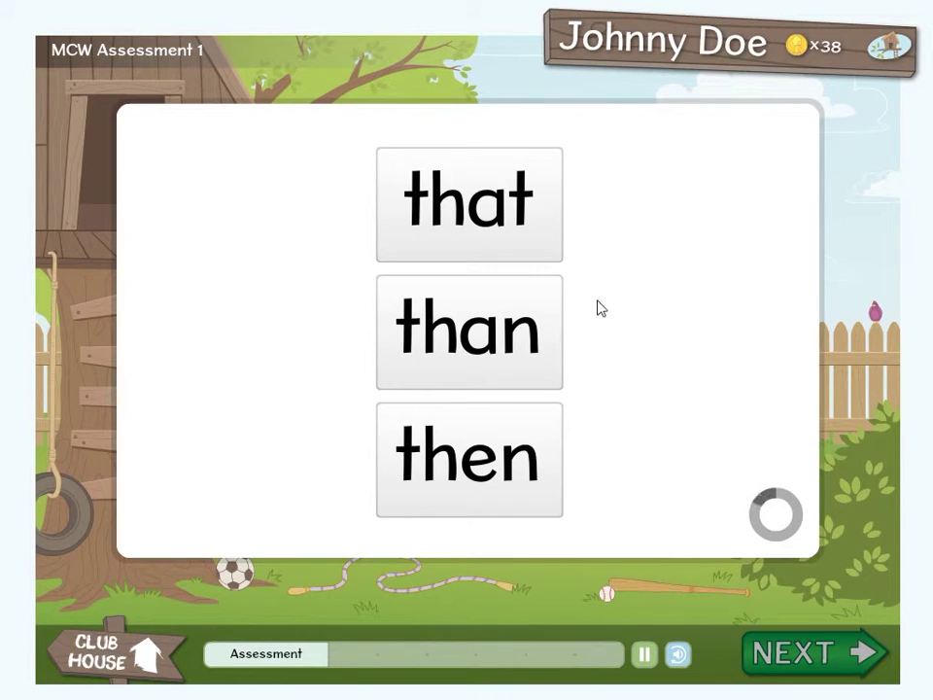
click(547, 240)
Answer the next items with on, with, are, was, he, as.
click(535, 375)
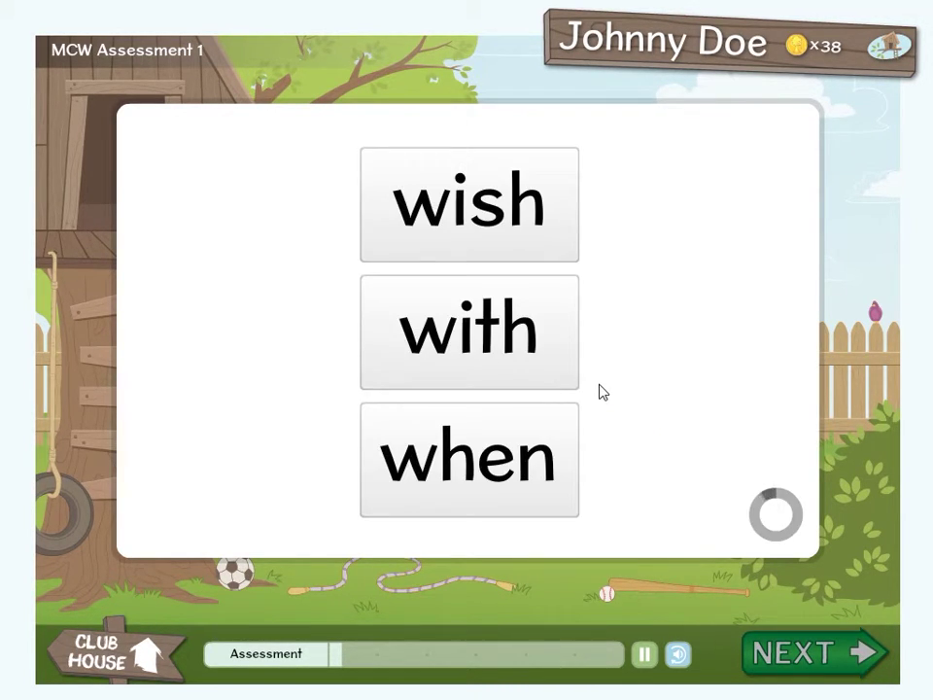
click(554, 368)
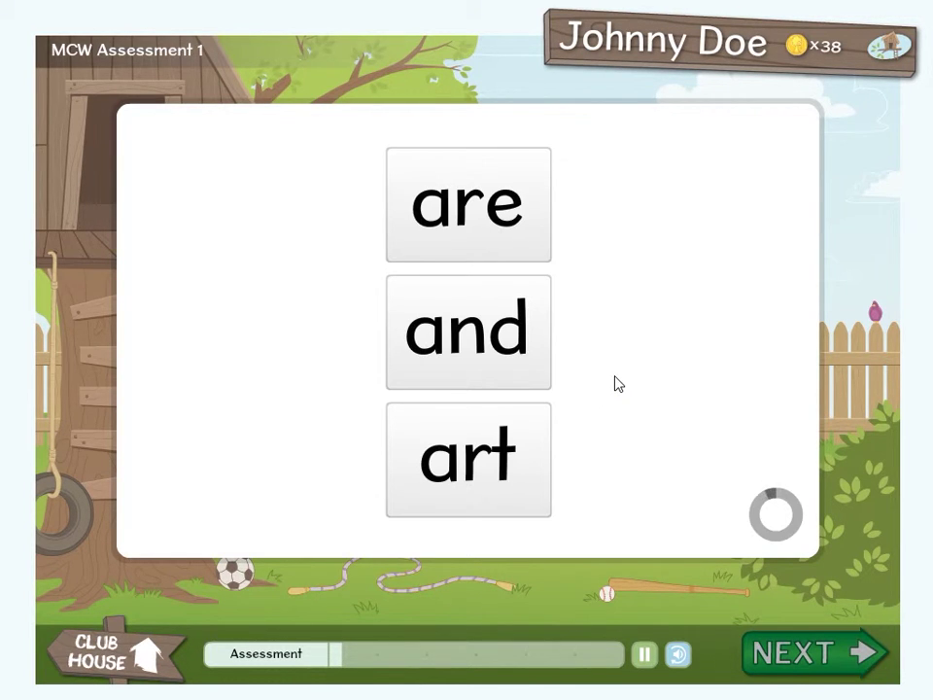
click(543, 258)
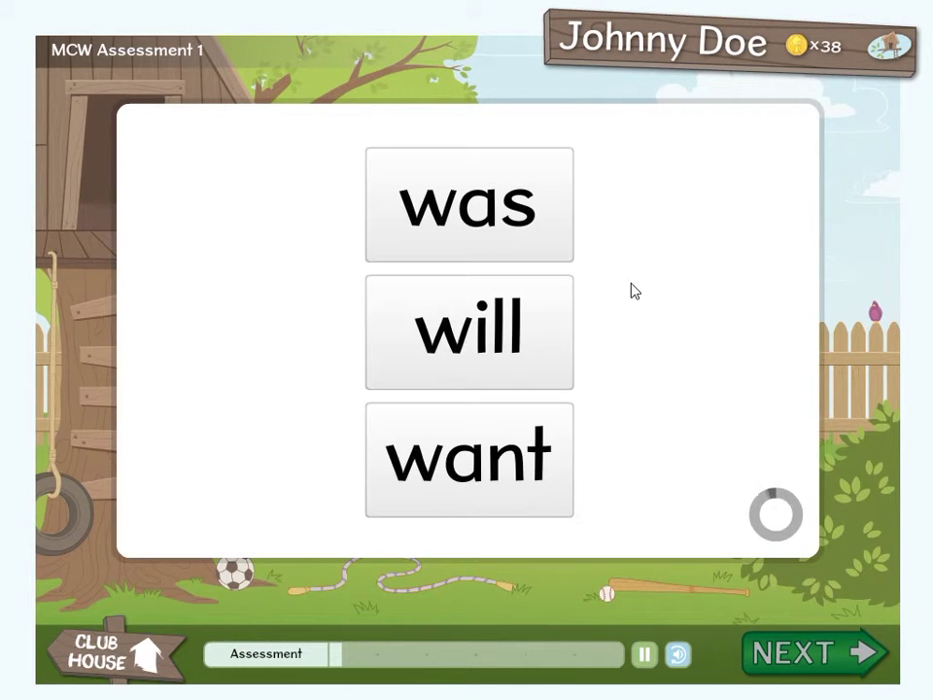
click(556, 239)
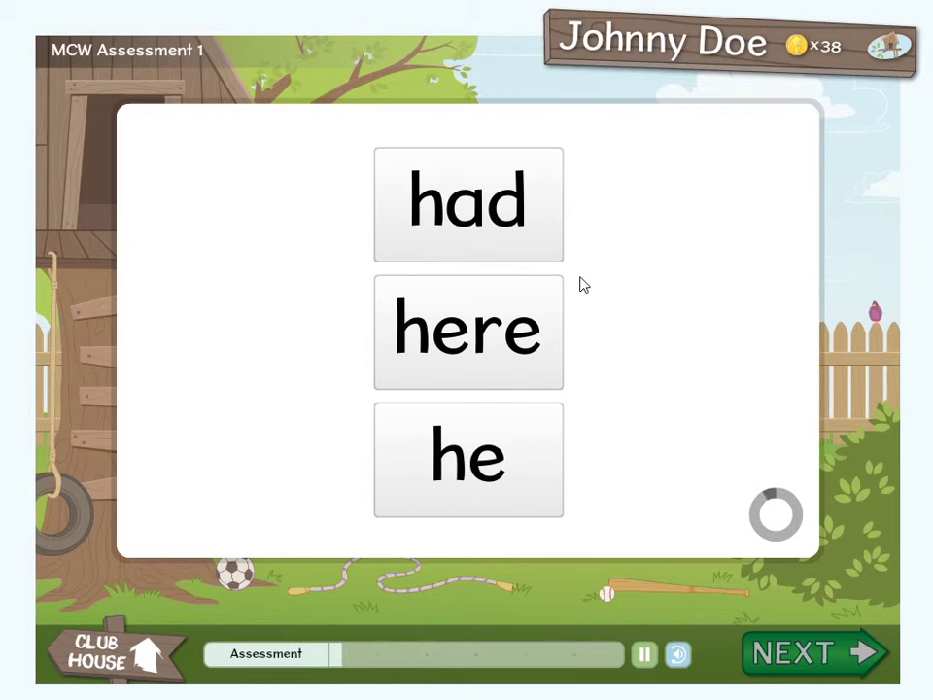
click(556, 466)
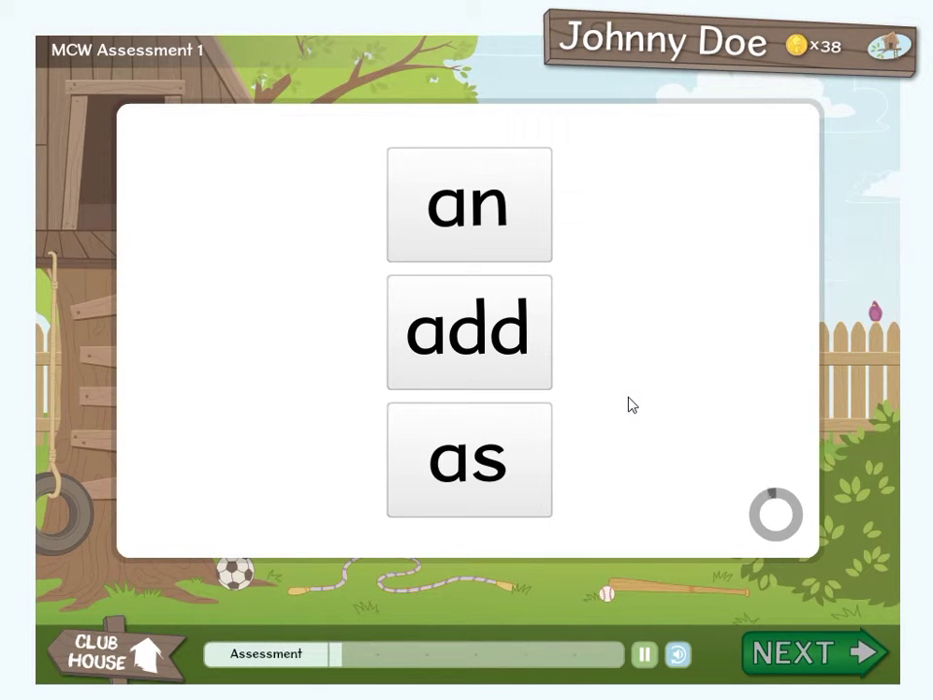
click(544, 444)
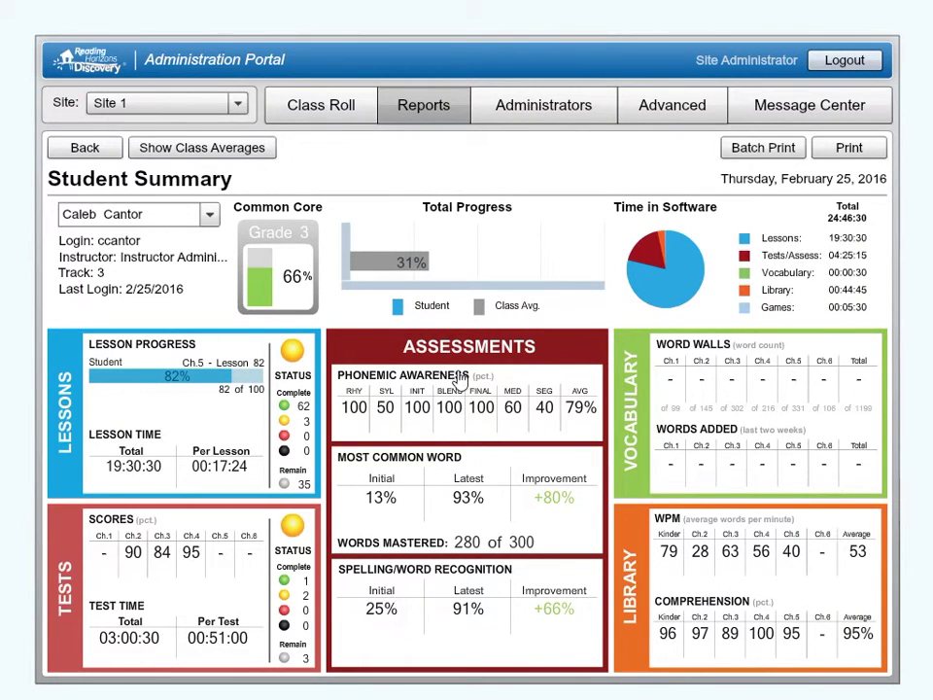
Show the MCW results, open the 57% attempt, and view List 05's word-by-word marks.
click(550, 357)
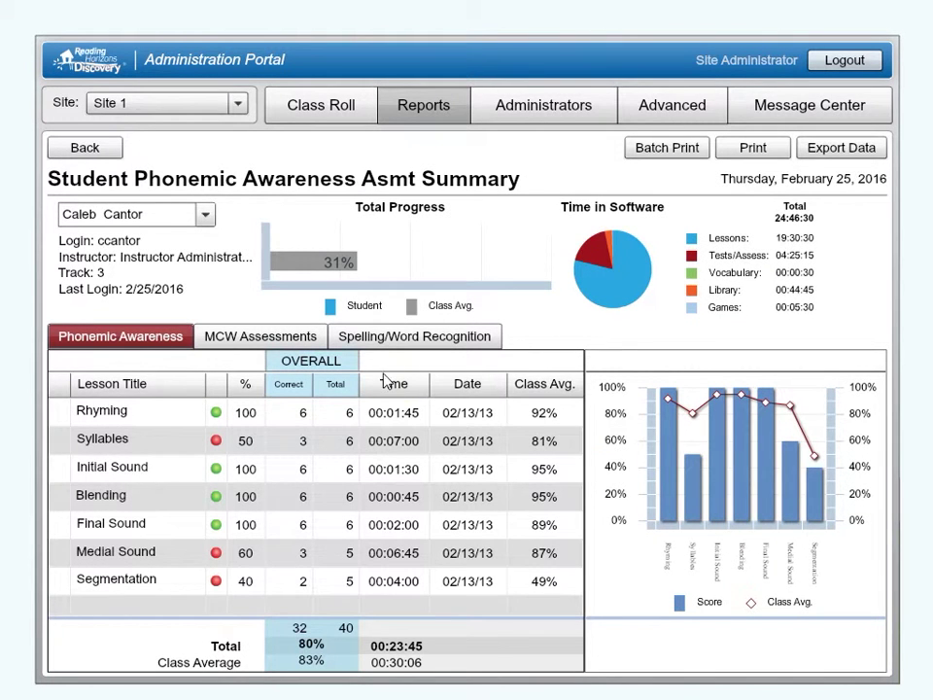
click(222, 342)
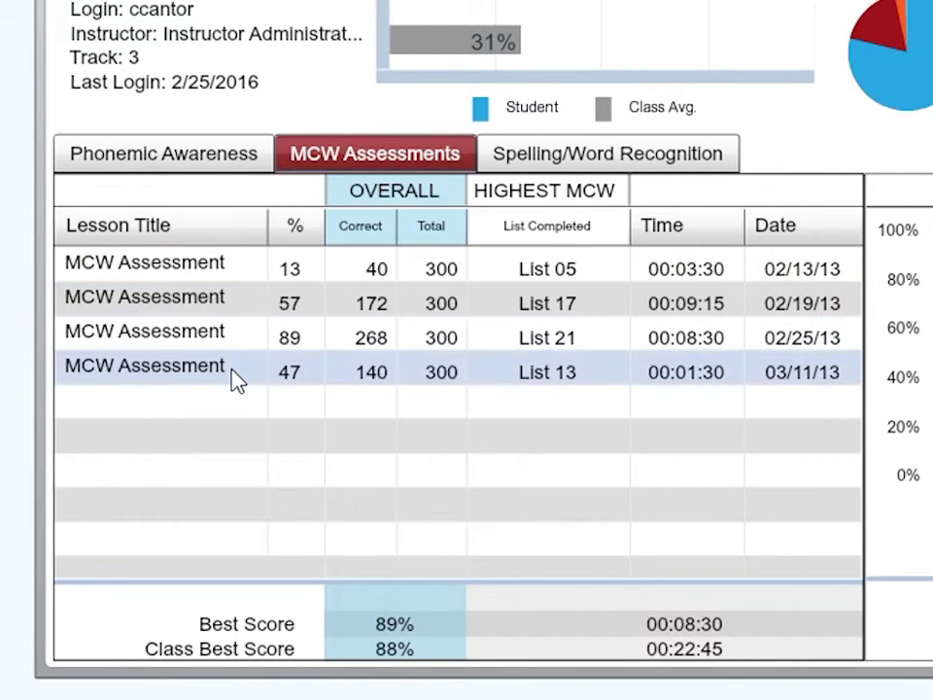
click(254, 305)
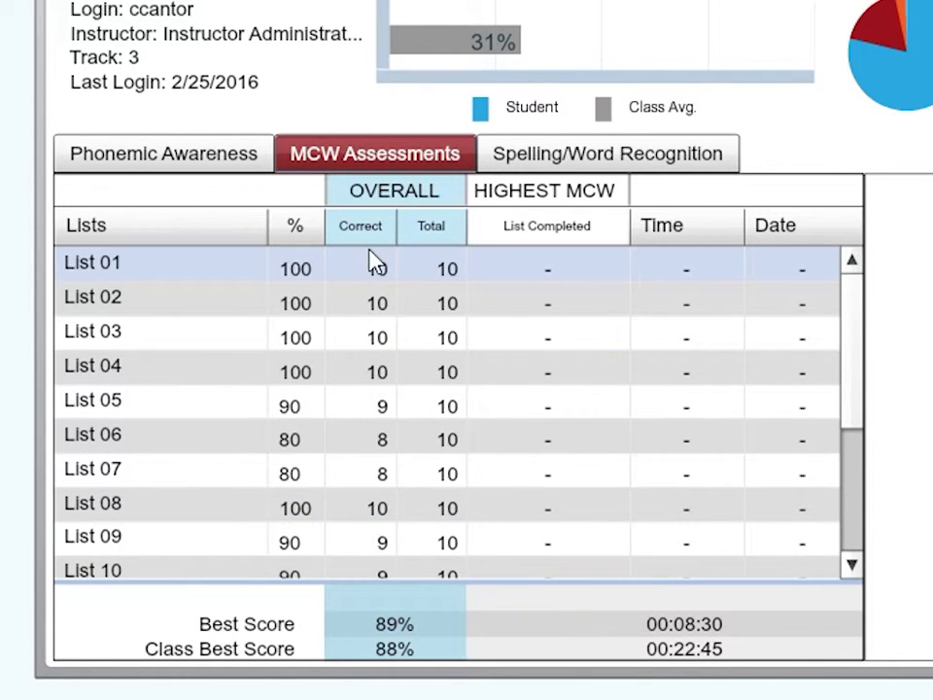
click(177, 419)
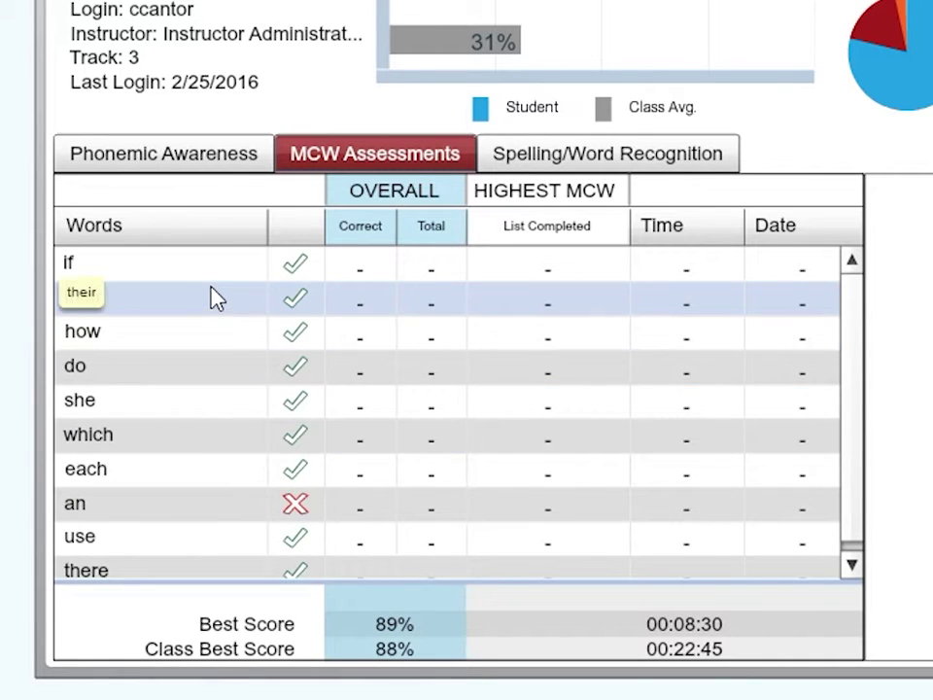
scroll(217, 340, down, 1)
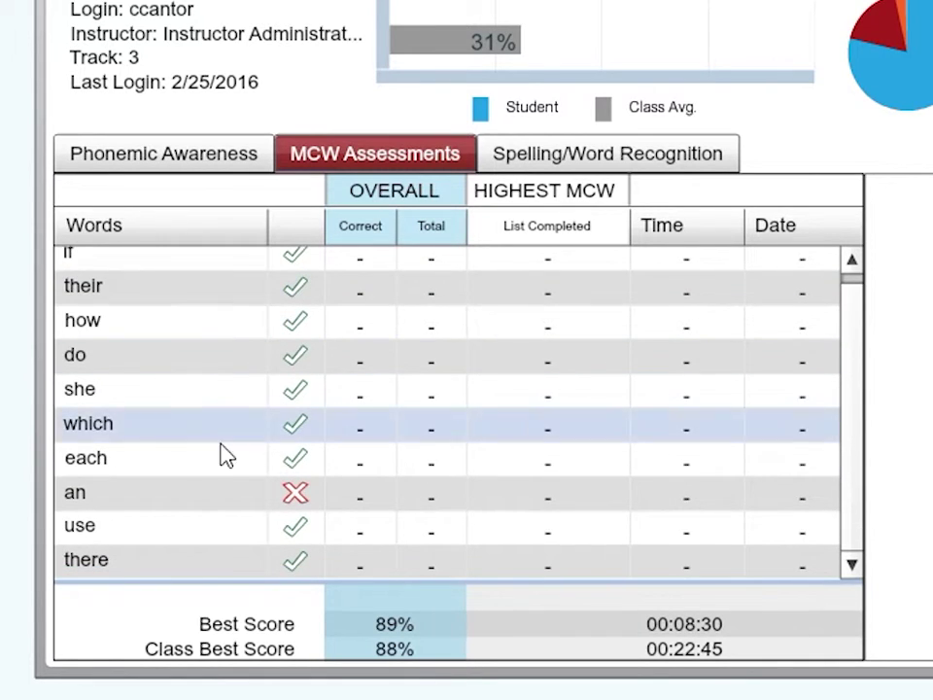